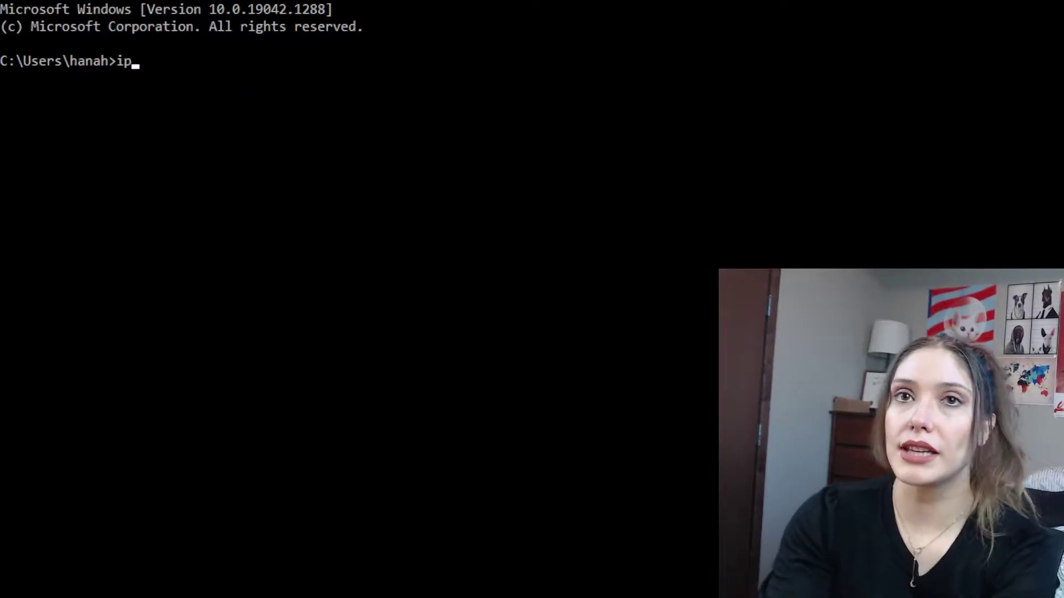
Step: Run ipconfig and highlight the Default Gateway line under the Wireless LAN adapter Wi-Fi
{"action": "type", "text": "config"}
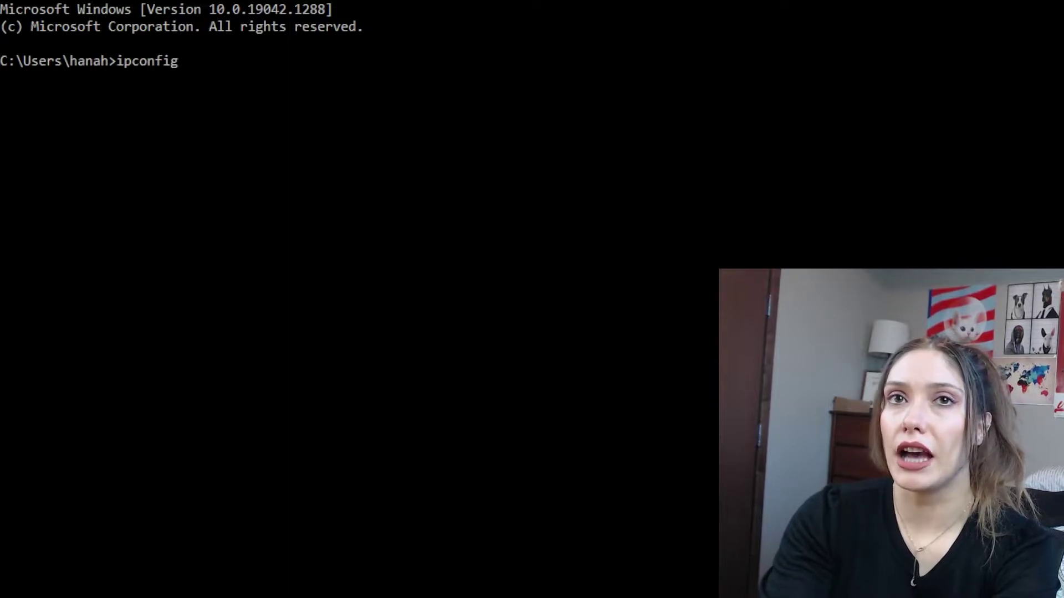
{"action": "key", "text": "Return"}
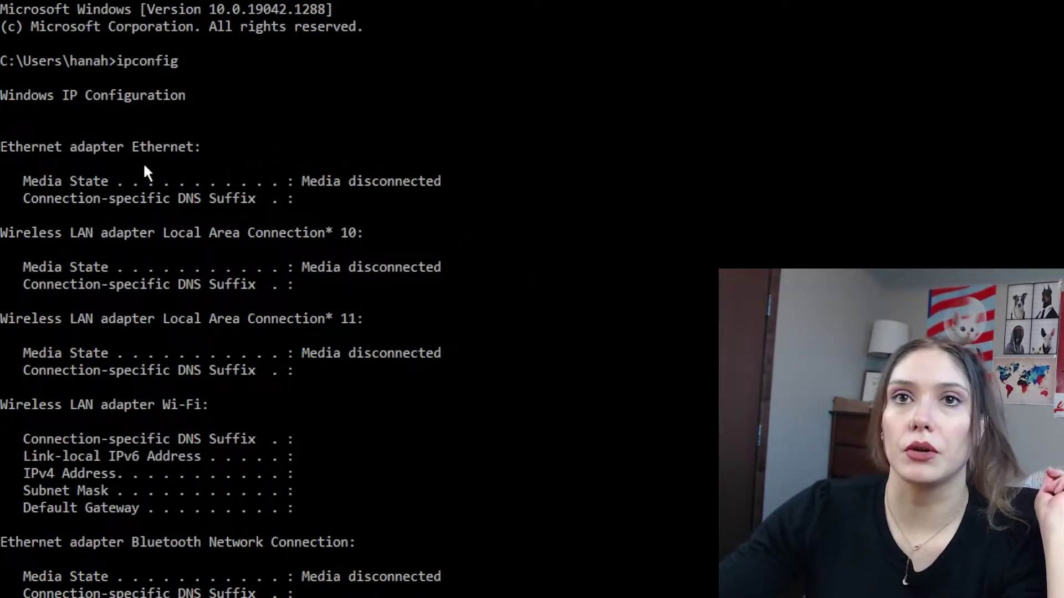
{"action": "left_click_drag", "start_coordinate": [24, 514], "coordinate": [98, 514]}
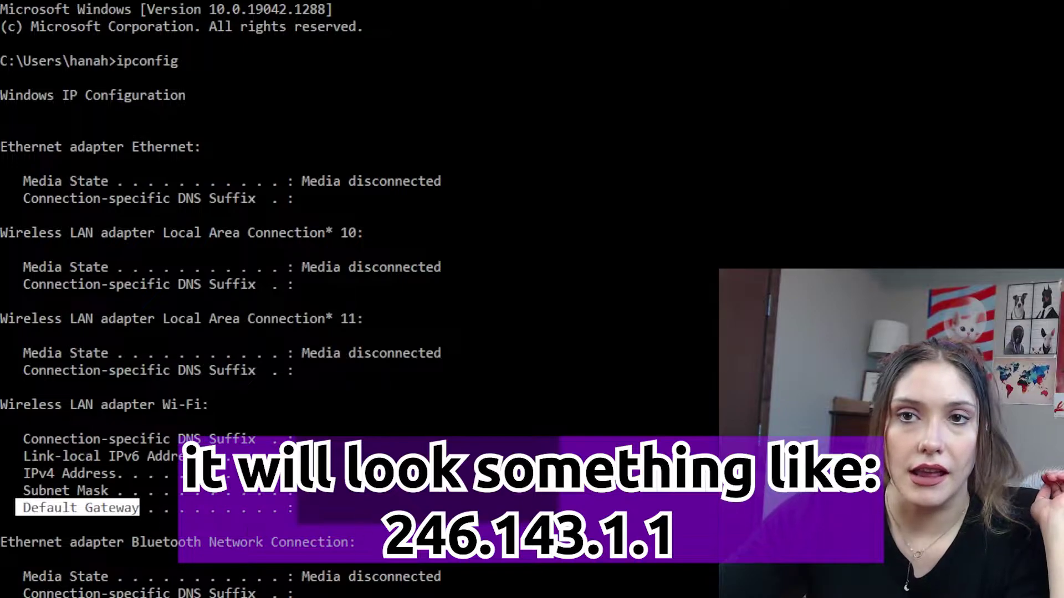
{"action": "key", "text": "ctrl+c"}
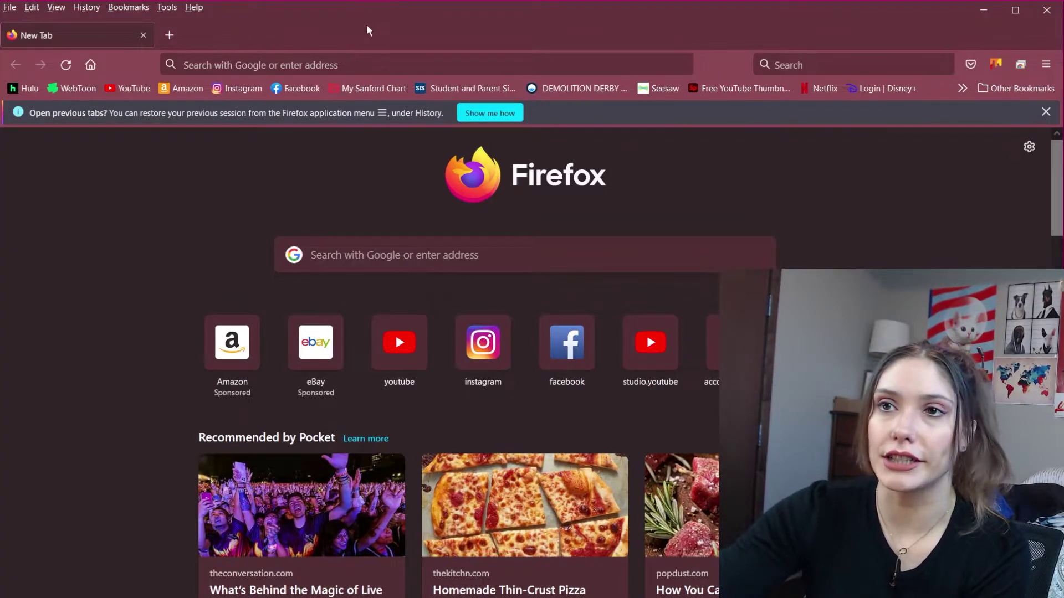
Step: Browse to the router's gateway IP in Firefox and sign in with username admin
{"action": "left_click", "coordinate": [275, 70]}
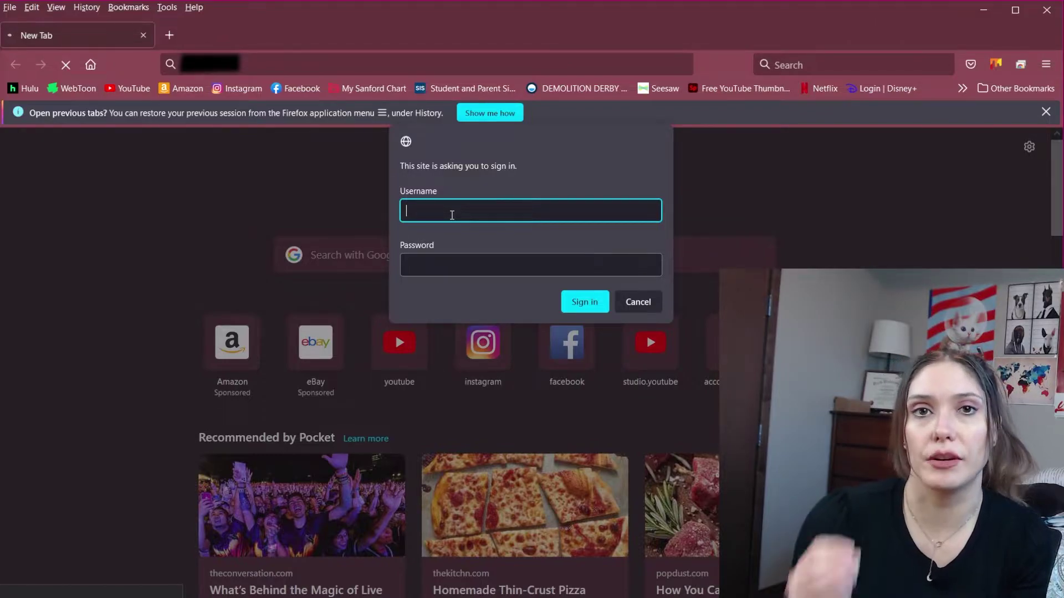
{"action": "type", "text": "admin"}
{"action": "key", "text": "Tab"}
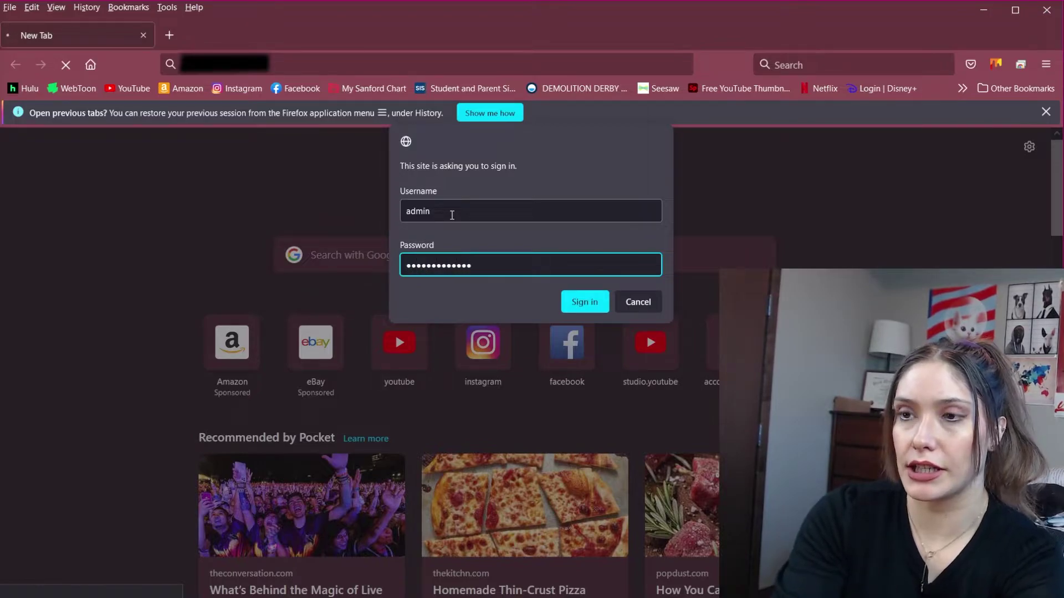
{"action": "left_click", "coordinate": [585, 304]}
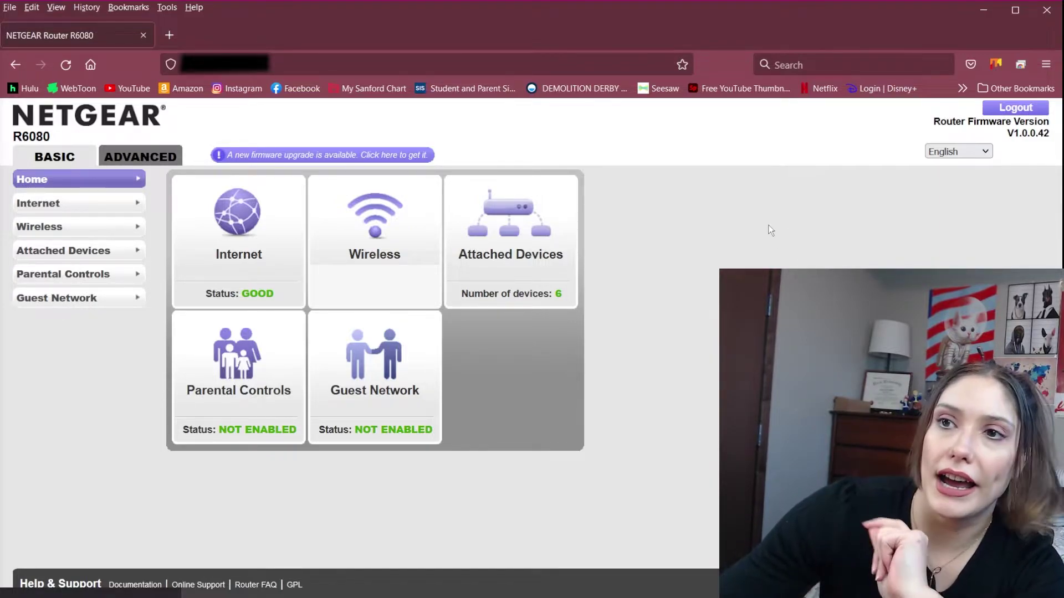
Step: Under ADVANCED > Security, look through Block Sites and Schedule, then open Access Control
{"action": "left_click", "coordinate": [137, 161]}
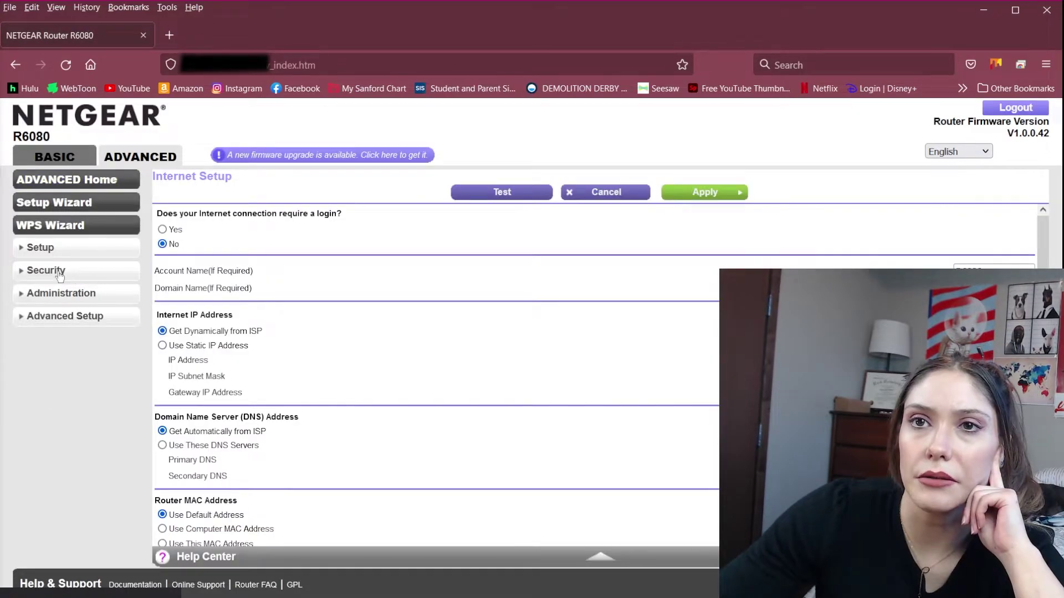
{"action": "left_click", "coordinate": [60, 274]}
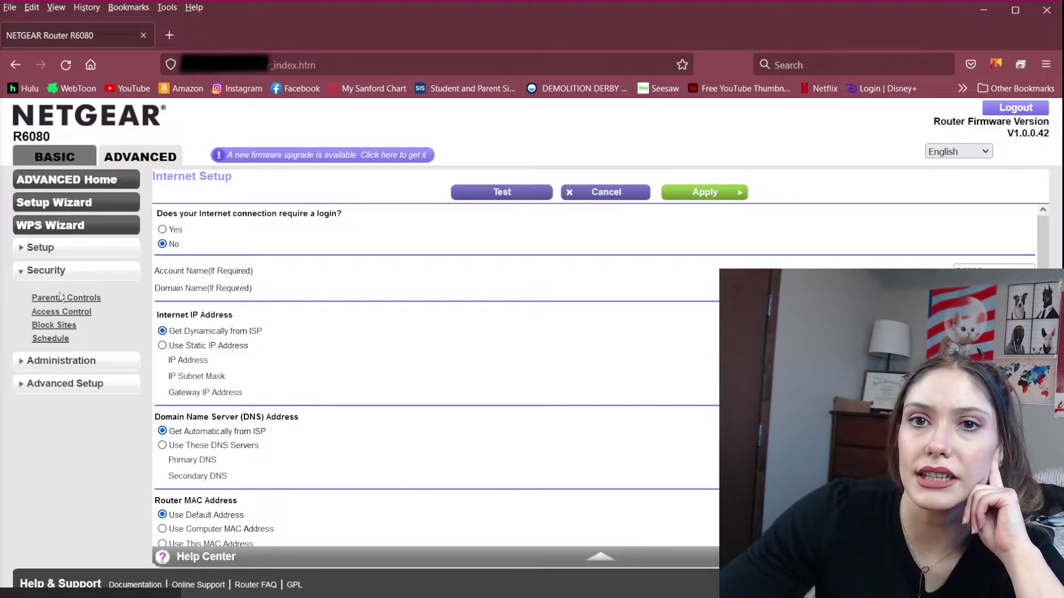
{"action": "left_click", "coordinate": [57, 327]}
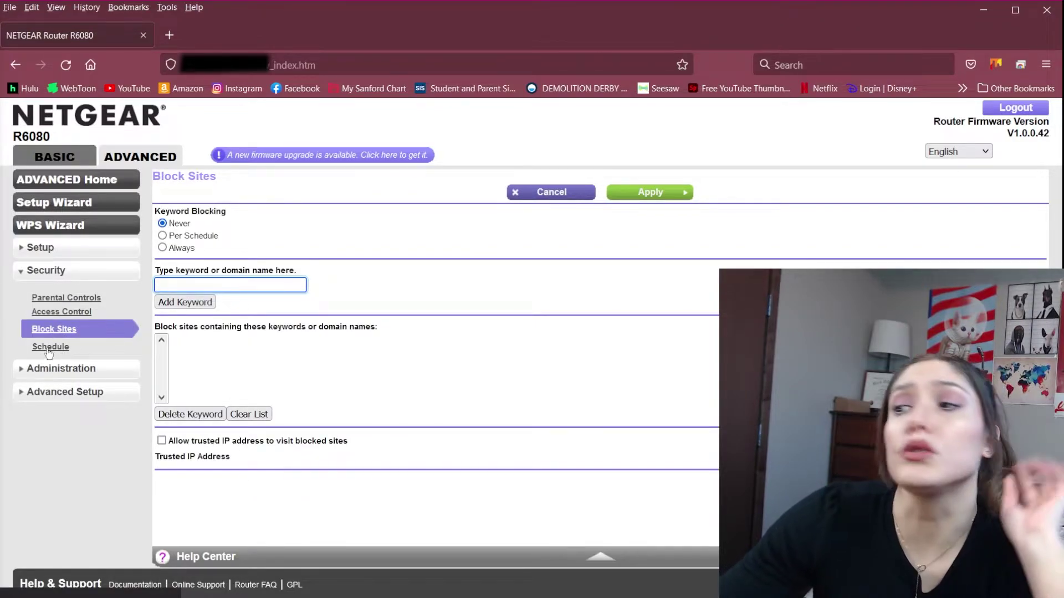
{"action": "left_click", "coordinate": [50, 348]}
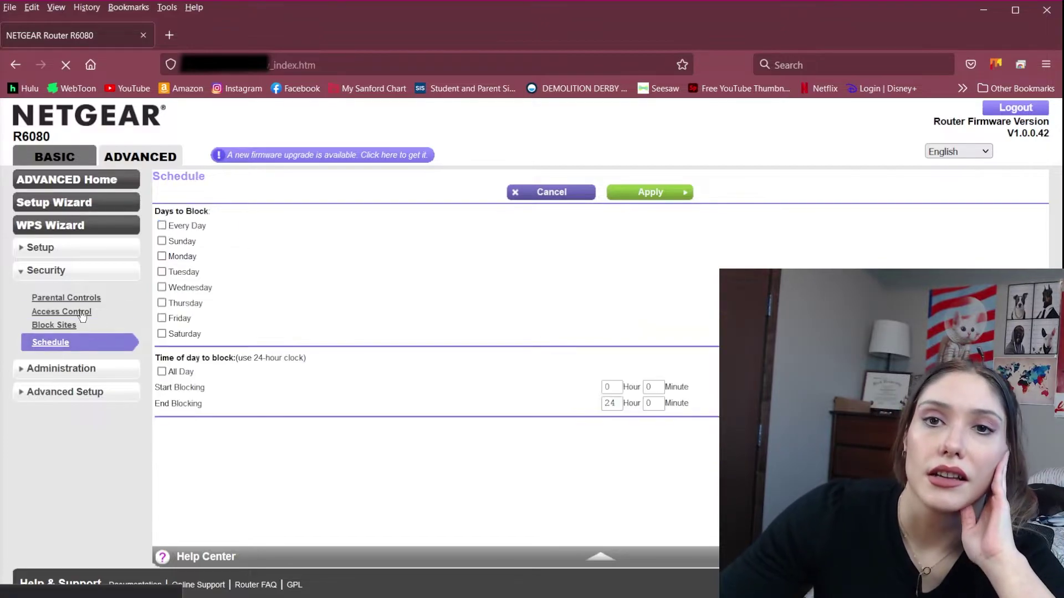
{"action": "left_click", "coordinate": [82, 314]}
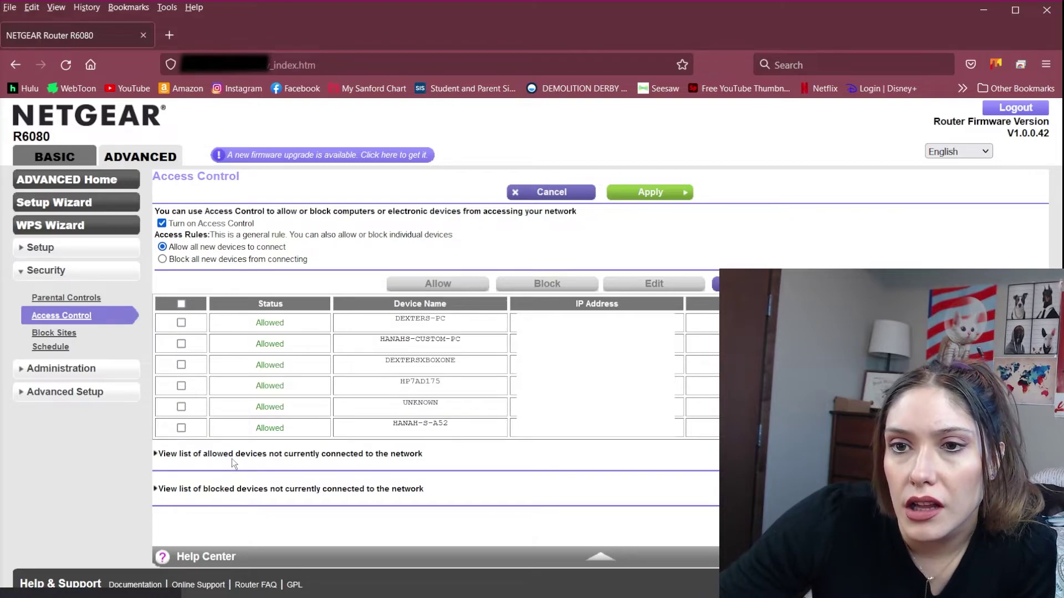
Step: Review the two blocked unconnected devices, then uncheck Turn on Access Control and apply
{"action": "left_click", "coordinate": [233, 490]}
{"action": "scroll", "coordinate": [545, 465], "scroll_direction": "down", "scroll_amount": 2}
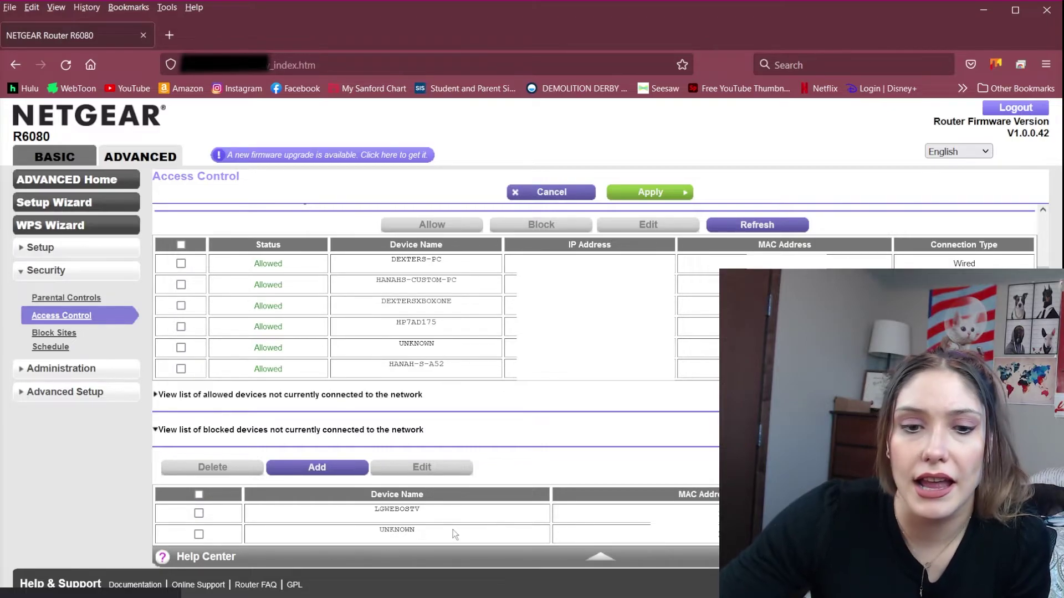
{"action": "left_click", "coordinate": [156, 430]}
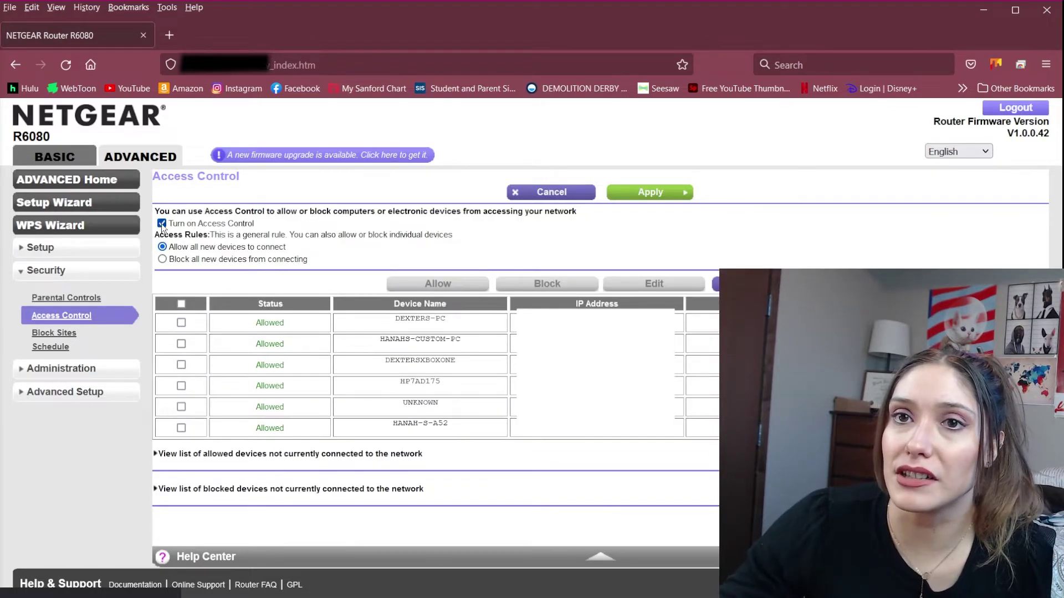
{"action": "left_click", "coordinate": [162, 223]}
{"action": "left_click", "coordinate": [650, 192]}
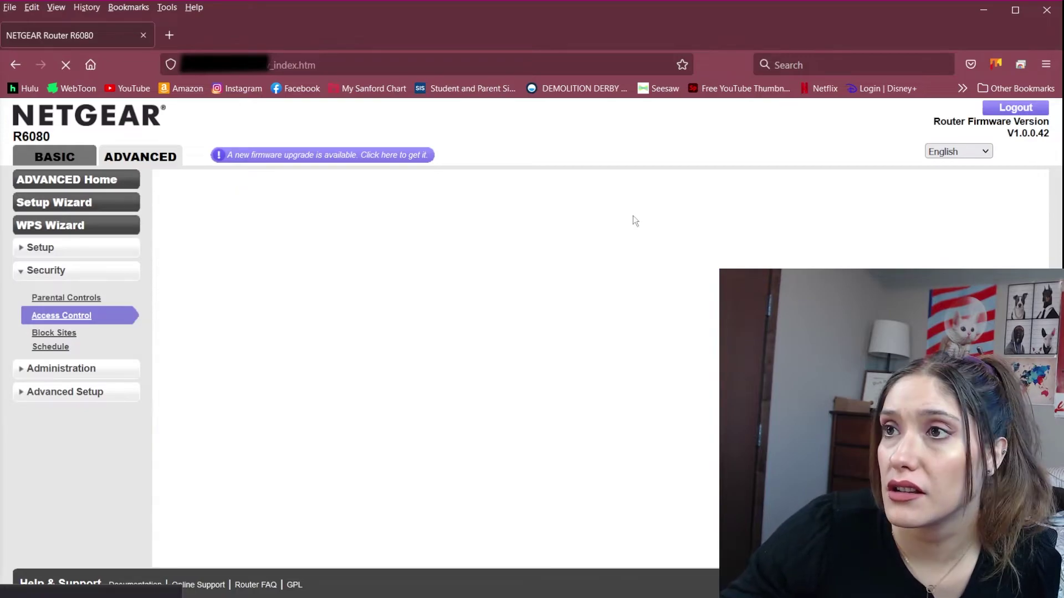